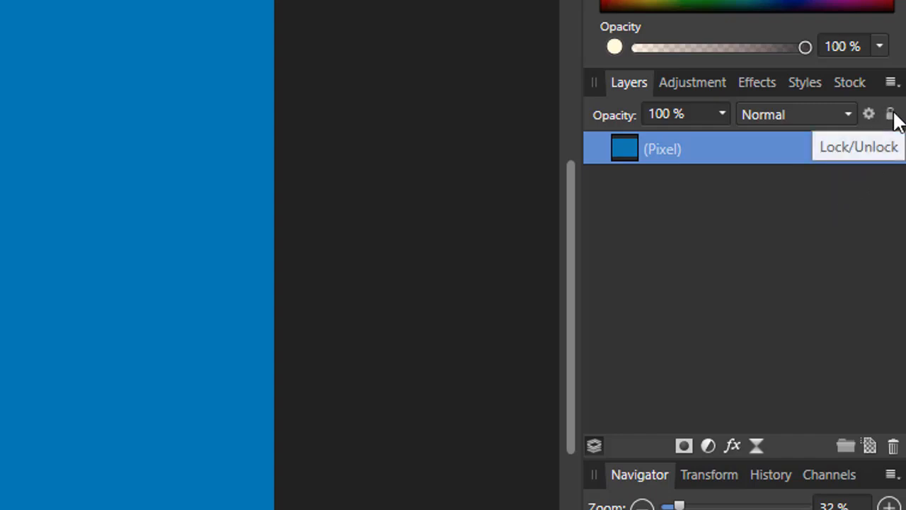
{"action": "left_click", "coordinate": [891, 115]}
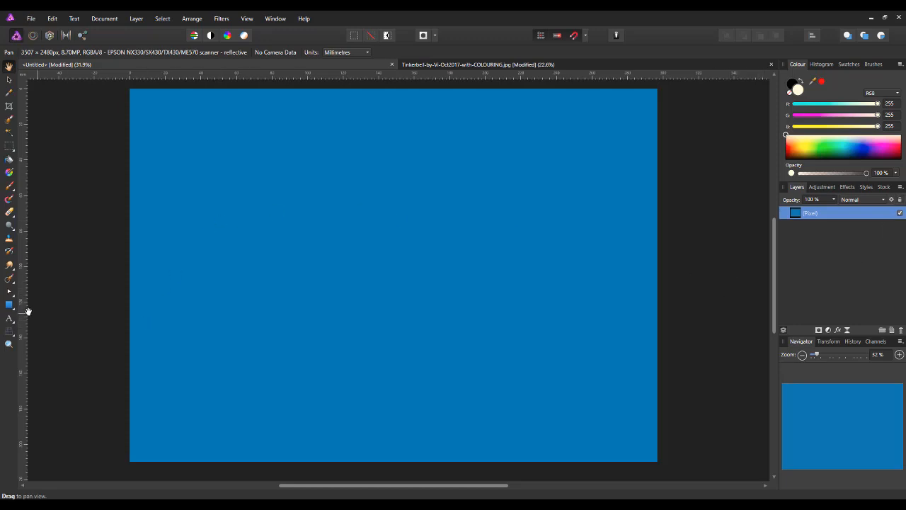
Step: Create the art text "Hello" in black Arial at about 323.7 pt across the blue page
{"action": "left_click", "coordinate": [10, 318]}
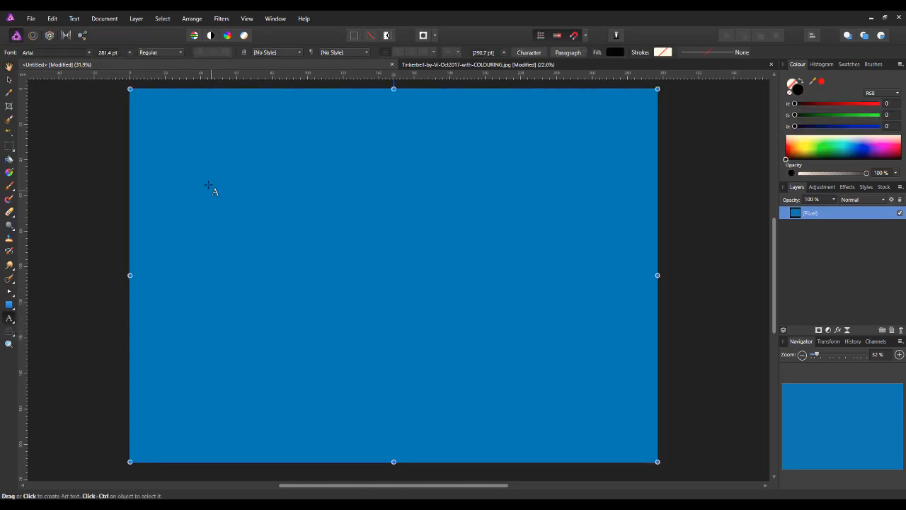
{"action": "mouse_move", "coordinate": [190, 181]}
{"action": "left_mouse_down"}
{"action": "mouse_move", "coordinate": [288, 330]}
{"action": "mouse_move", "coordinate": [282, 323]}
{"action": "left_mouse_up"}
{"action": "type", "text": "Hello"}
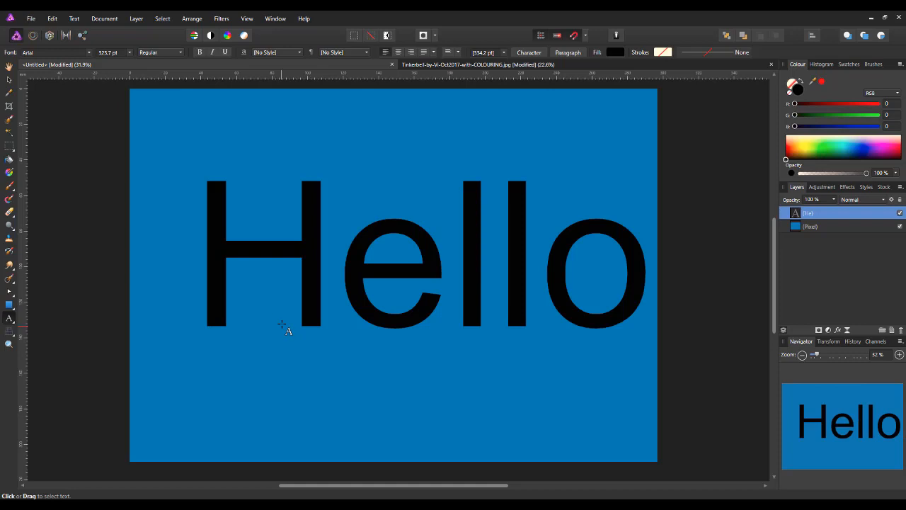
Step: Reposition the "Hello" text near the middle of the page, giving it a slight clockwise tilt and a backward slant
{"action": "left_click", "coordinate": [8, 80]}
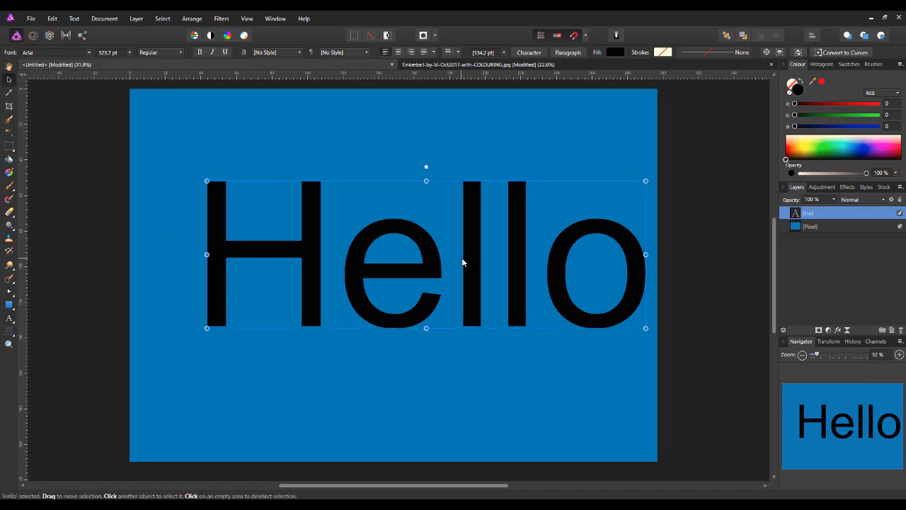
{"action": "left_click_drag", "start_coordinate": [461, 259], "coordinate": [419, 274]}
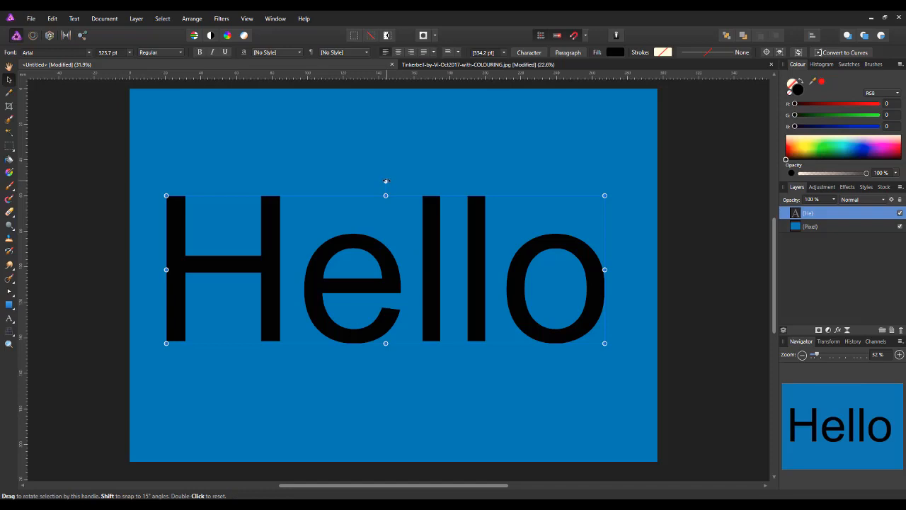
{"action": "left_click_drag", "start_coordinate": [386, 181], "coordinate": [393, 182]}
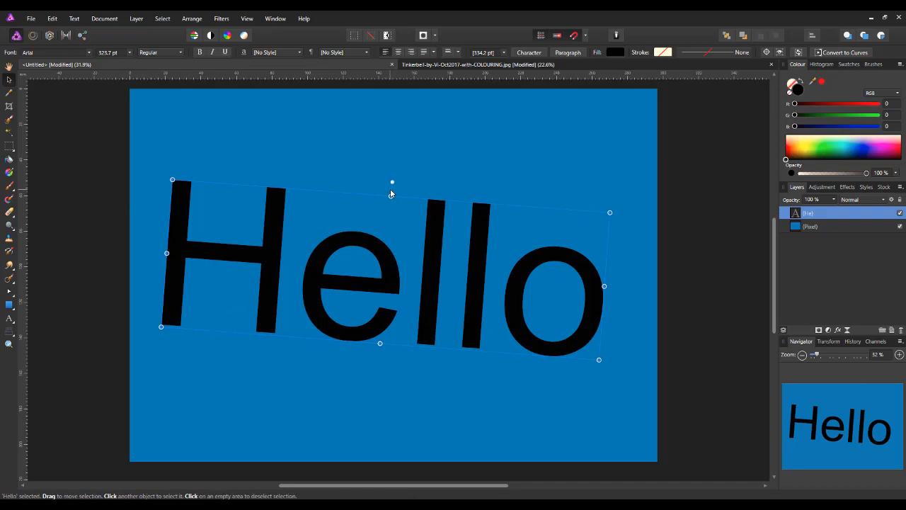
{"action": "left_click_drag", "start_coordinate": [390, 192], "coordinate": [348, 191]}
{"action": "left_click_drag", "start_coordinate": [360, 285], "coordinate": [382, 289]}
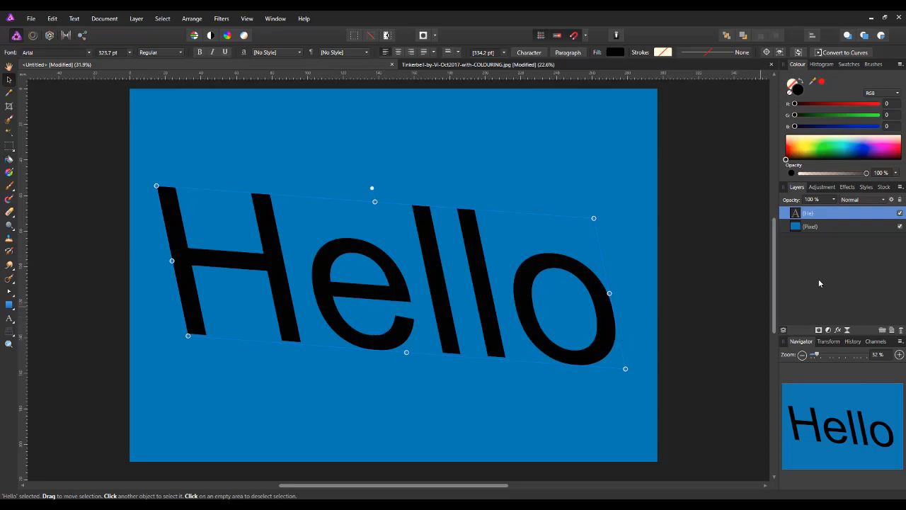
Step: Lock the "Hello" text layer and apply the default Rainbow style to it
{"action": "left_click", "coordinate": [900, 201]}
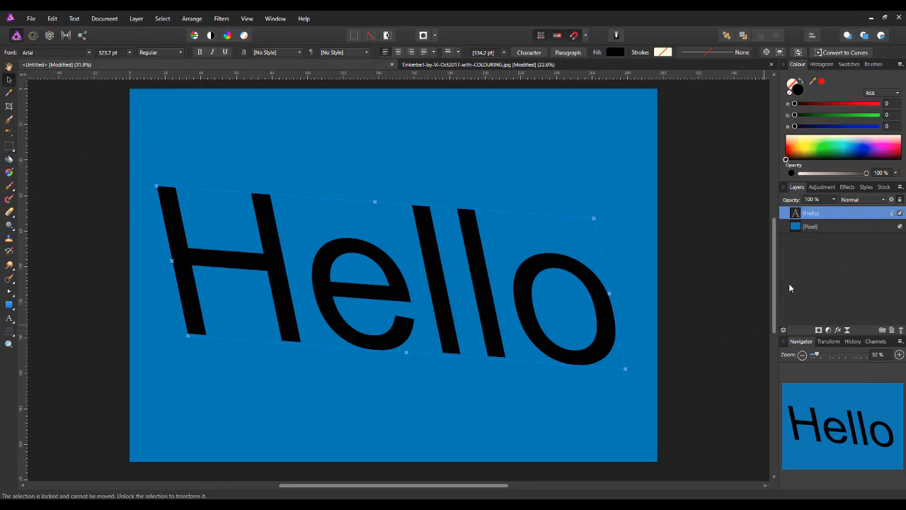
{"action": "left_click", "coordinate": [866, 187]}
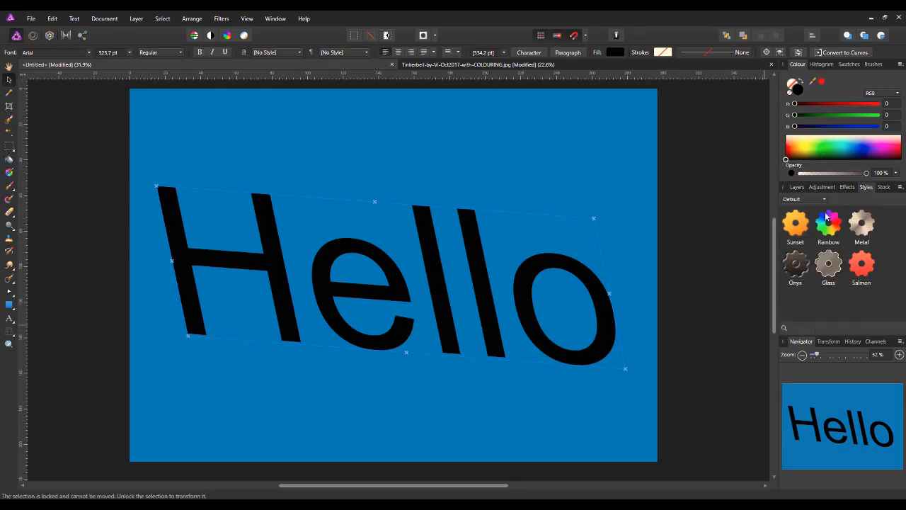
{"action": "left_click", "coordinate": [830, 228]}
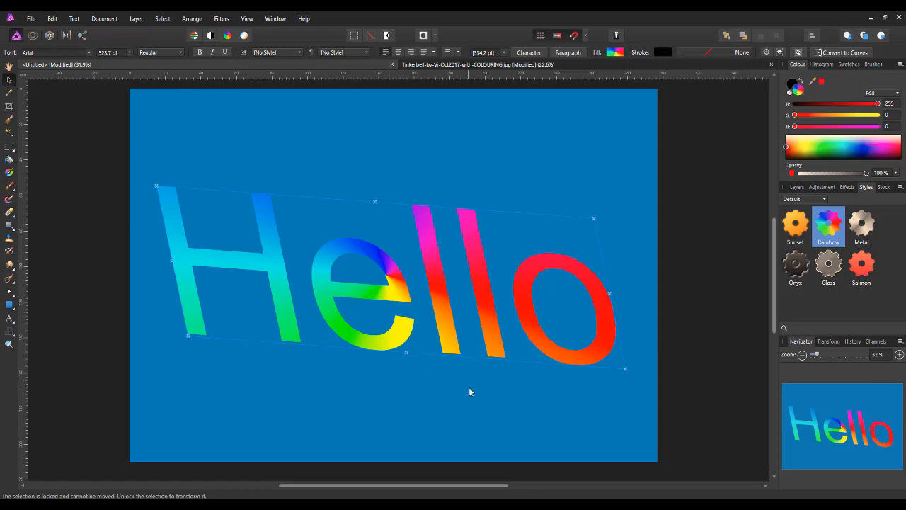
Step: Try editing the locked text by inserting a "y" after the H, and delete that letter again
{"action": "left_click", "coordinate": [8, 320]}
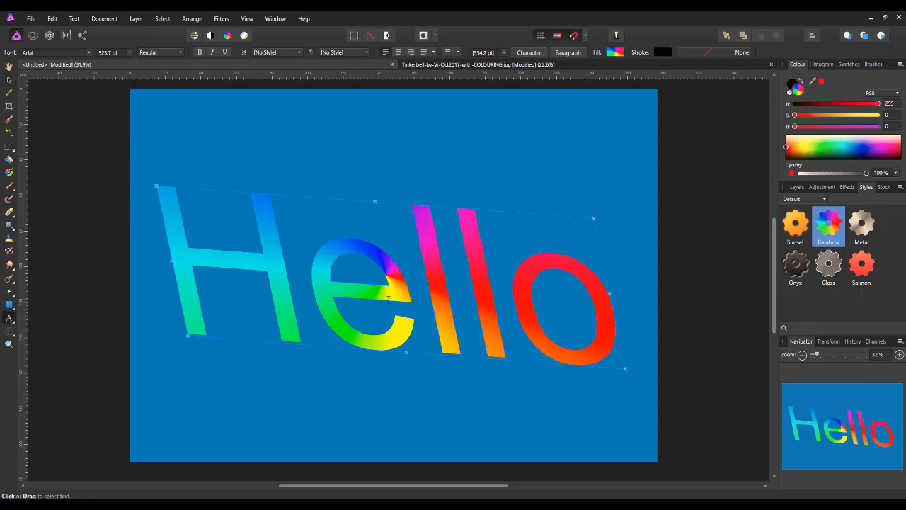
{"action": "left_click", "coordinate": [334, 297]}
{"action": "type", "text": "y"}
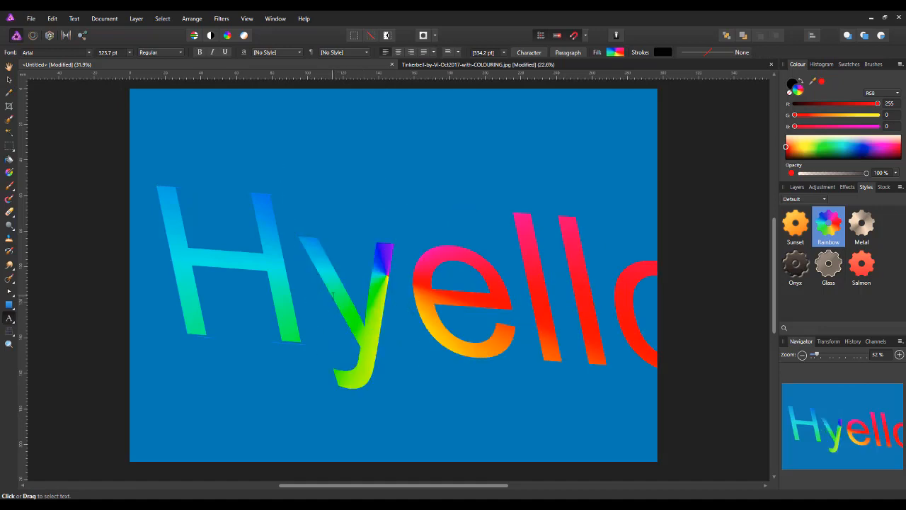
{"action": "key", "text": "BackSpace"}
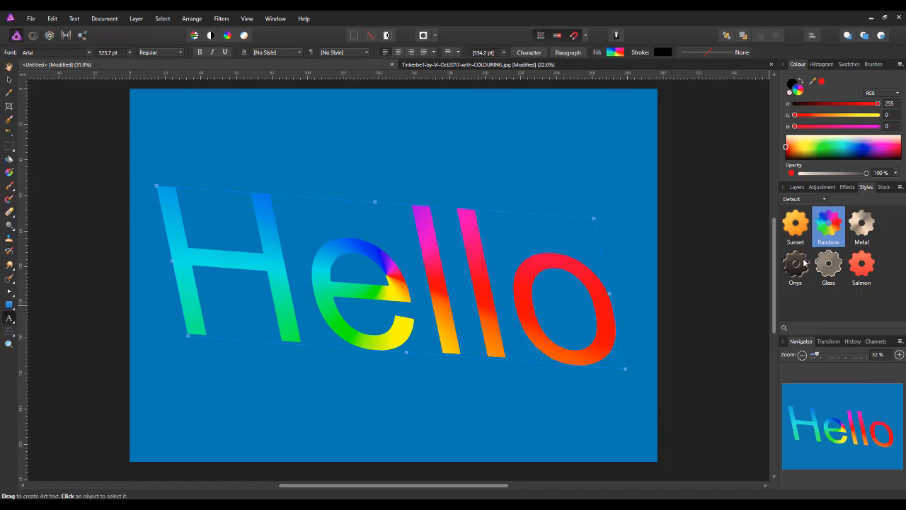
Step: Bring back the layer list for the locked text and switch to the cream-coloured document in Affinity Designer
{"action": "left_click", "coordinate": [797, 187]}
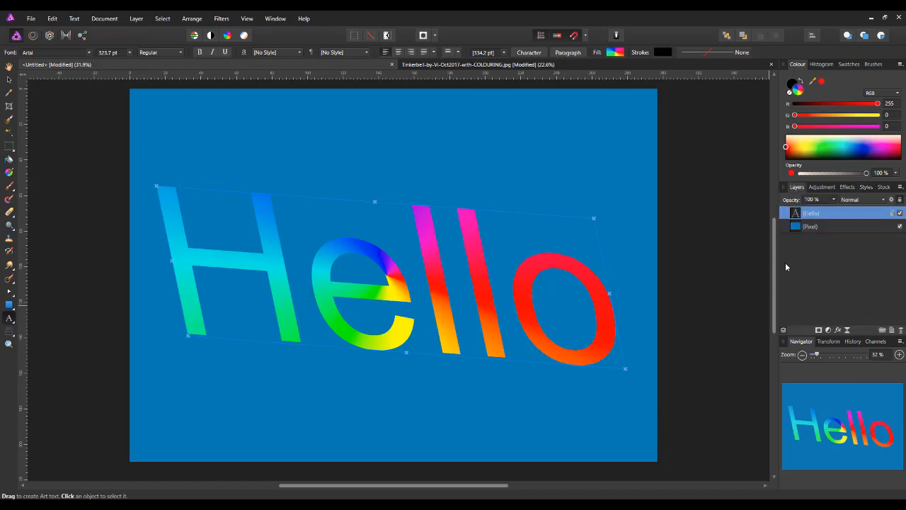
{"action": "left_click", "coordinate": [890, 215]}
{"action": "mouse_move", "coordinate": [336, 505]}
{"action": "left_click", "coordinate": [376, 489]}
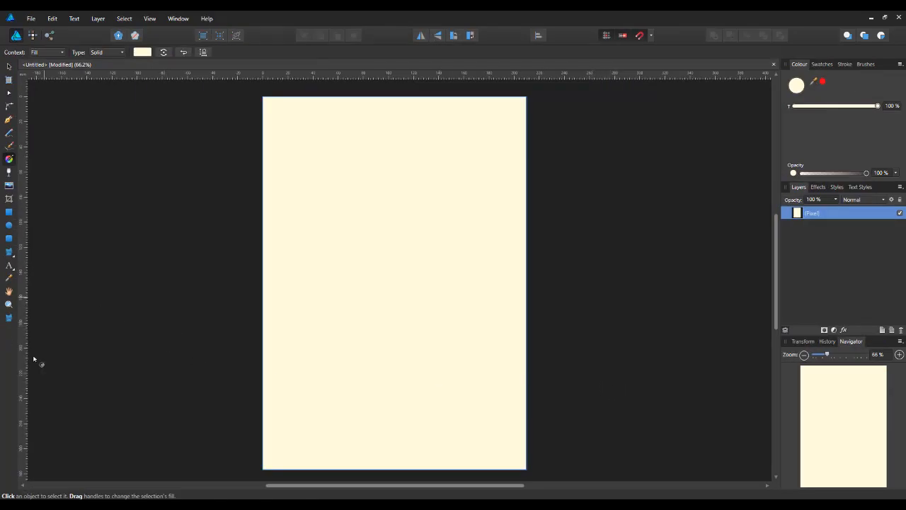
Step: Create the art text "Hello" in black Arial at about 254.3 pt on the cream page
{"action": "left_click", "coordinate": [8, 266]}
{"action": "left_click_drag", "start_coordinate": [290, 223], "coordinate": [333, 307]}
{"action": "type", "text": "Hello"}
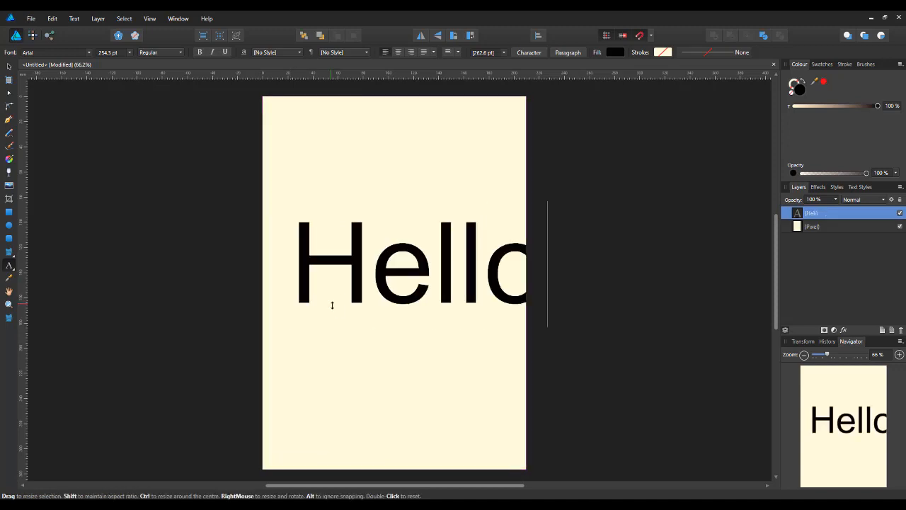
{"action": "key", "text": "Escape"}
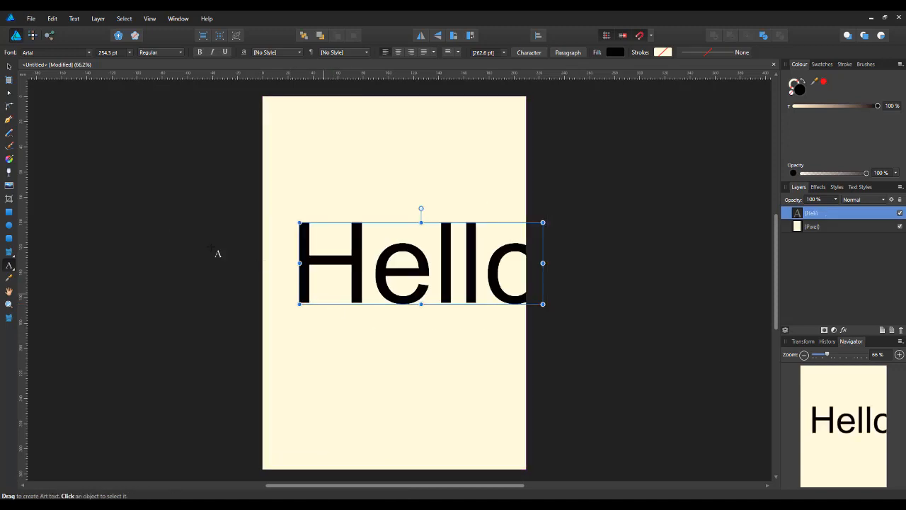
Step: Fit the "Hello" text within the page width with a slight counterclockwise tilt and forward slant, and lock its layer
{"action": "key", "text": "v"}
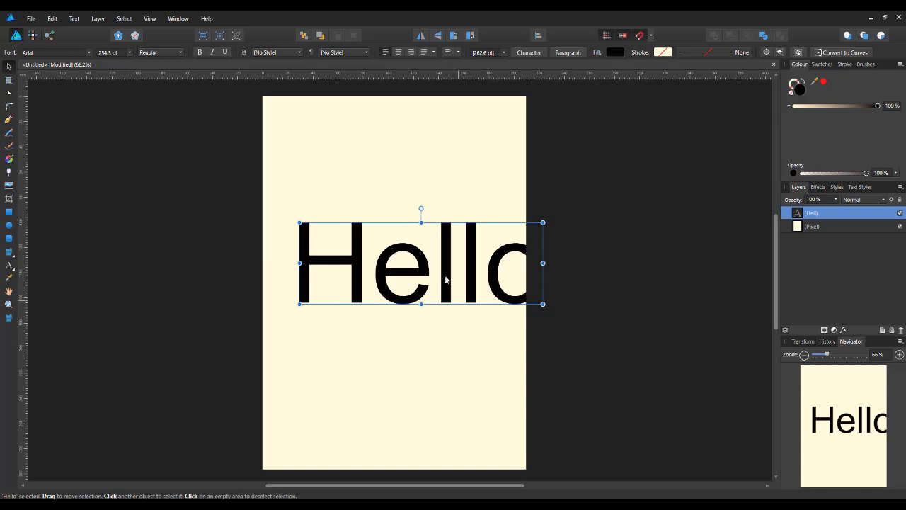
{"action": "left_click_drag", "start_coordinate": [444, 274], "coordinate": [418, 270]}
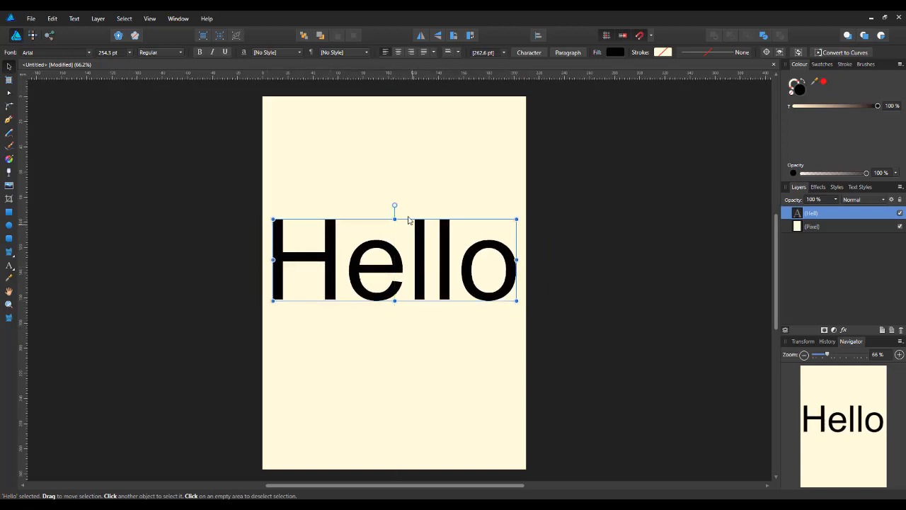
{"action": "mouse_move", "coordinate": [398, 204]}
{"action": "left_mouse_down"}
{"action": "mouse_move", "coordinate": [391, 204]}
{"action": "mouse_move", "coordinate": [411, 213]}
{"action": "left_mouse_up"}
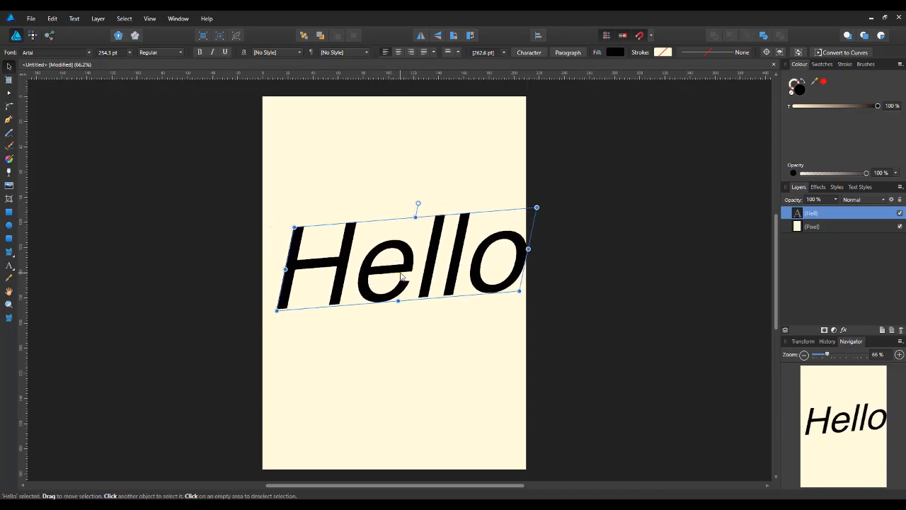
{"action": "left_click_drag", "start_coordinate": [401, 278], "coordinate": [393, 276]}
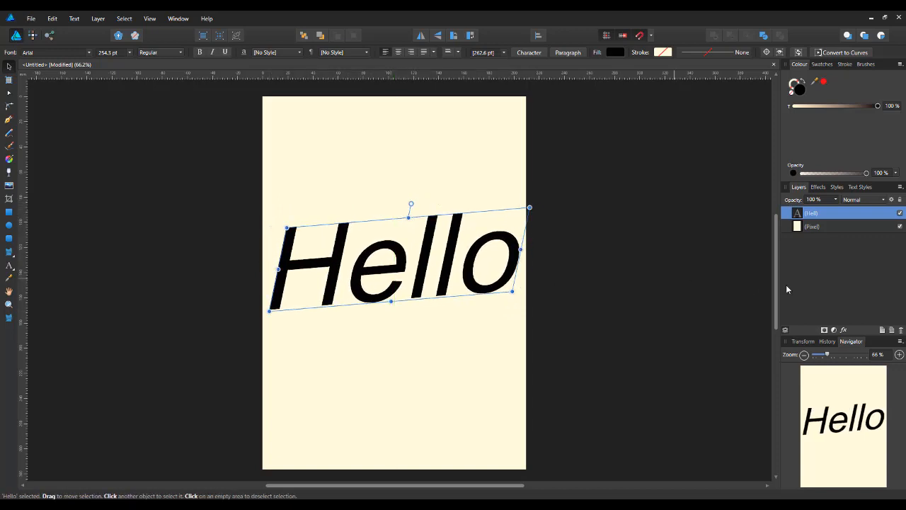
{"action": "left_click", "coordinate": [900, 201]}
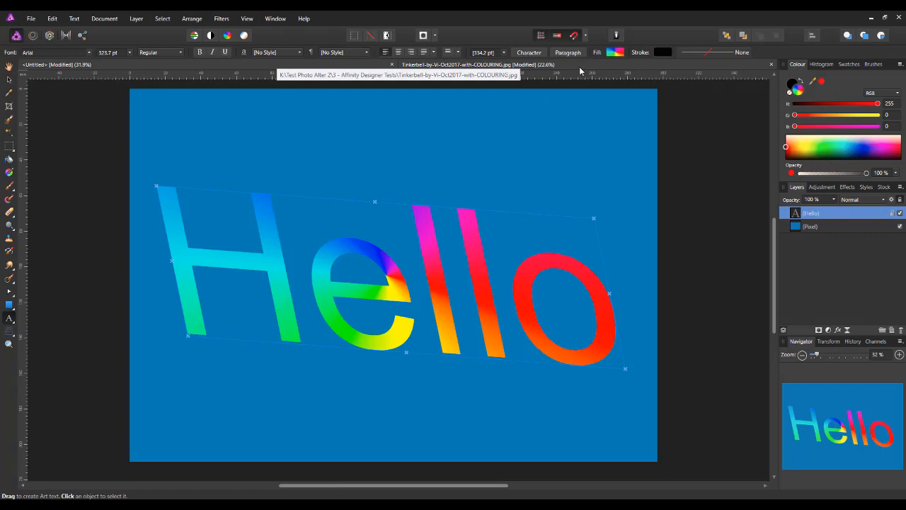
Step: In the Tinkerbell image document, duplicate the locked Background layer and shrink the copy to about 762 dpi in the page's lower-left corner
{"action": "left_click", "coordinate": [582, 65]}
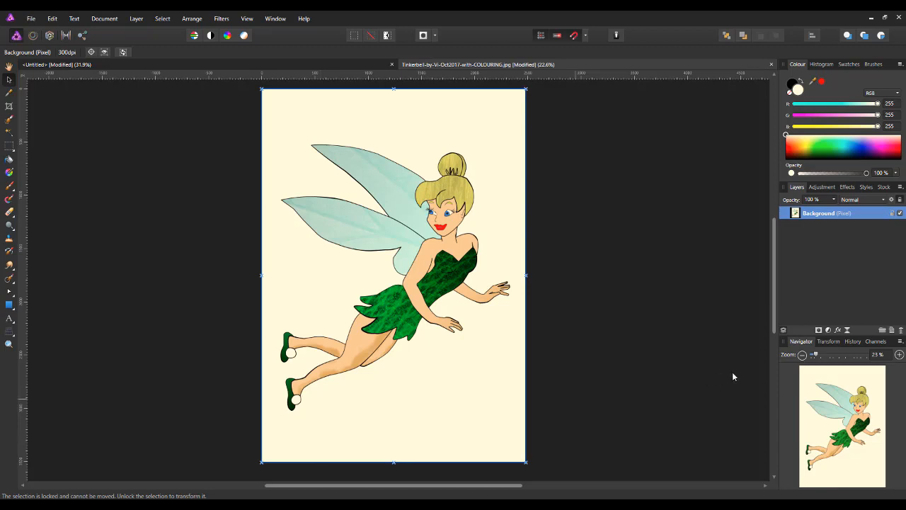
{"action": "right_click", "coordinate": [836, 215]}
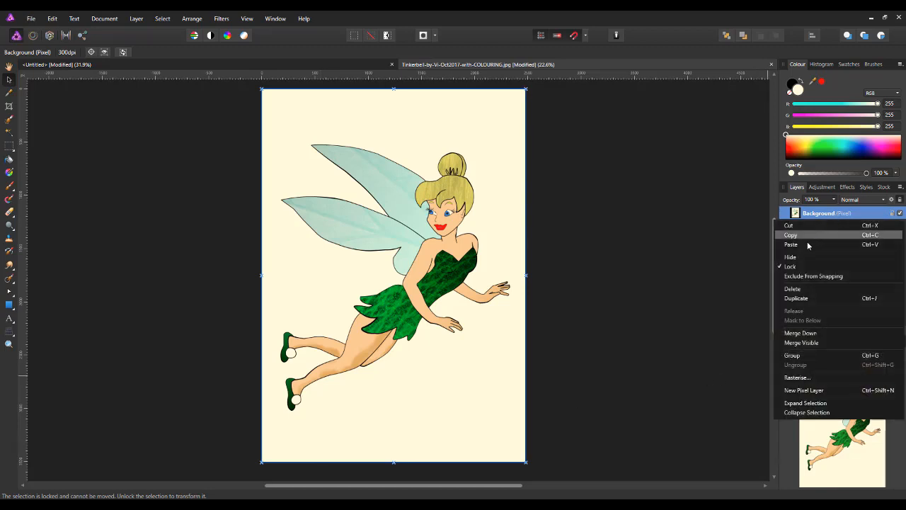
{"action": "left_click", "coordinate": [798, 298]}
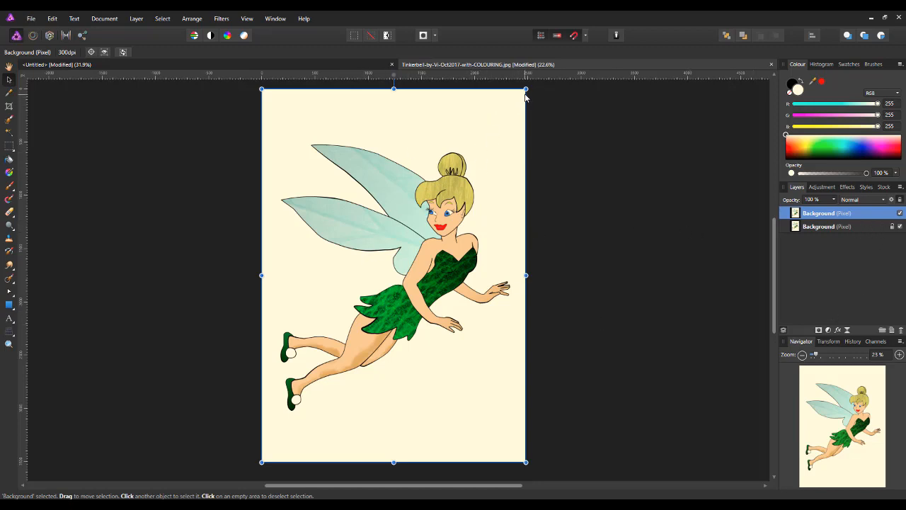
{"action": "left_click_drag", "start_coordinate": [525, 89], "coordinate": [337, 319]}
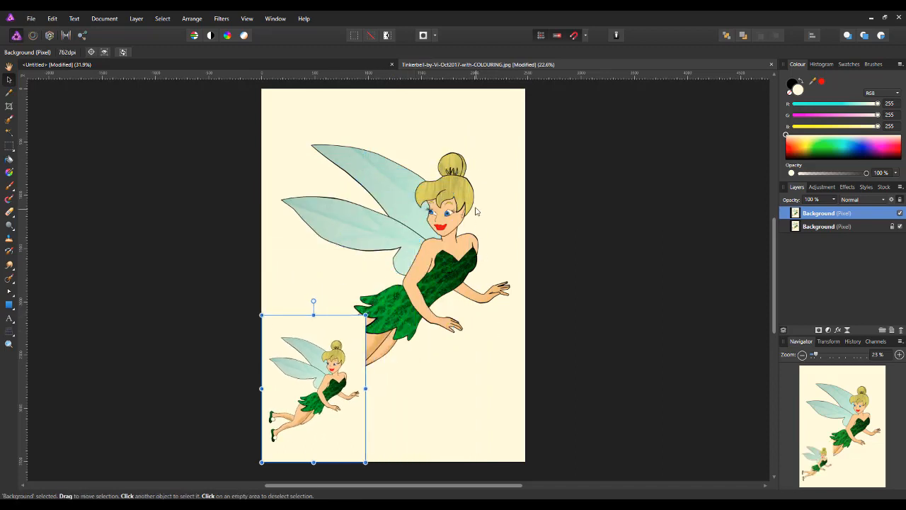
Step: Enlarge the unlocked Background copy to about 339 dpi, and briefly hide and show the locked layer beneath it
{"action": "left_click", "coordinate": [869, 227]}
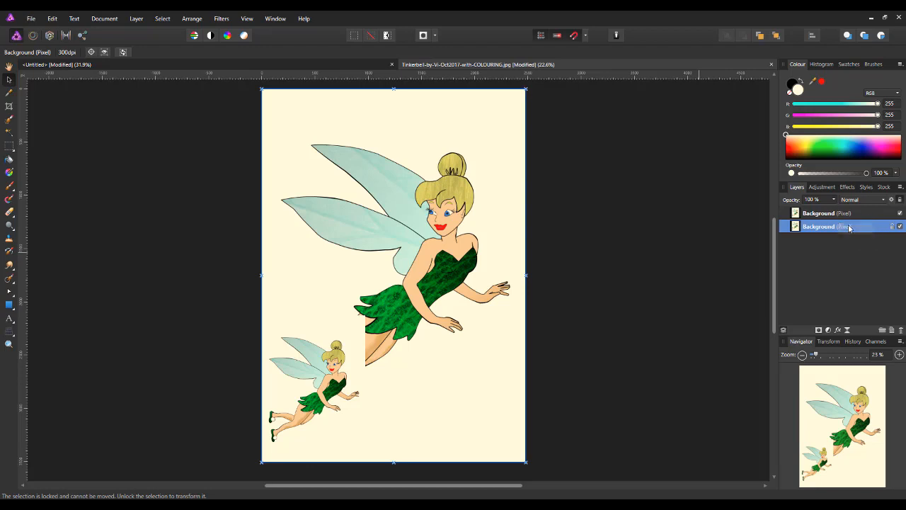
{"action": "left_click", "coordinate": [319, 353]}
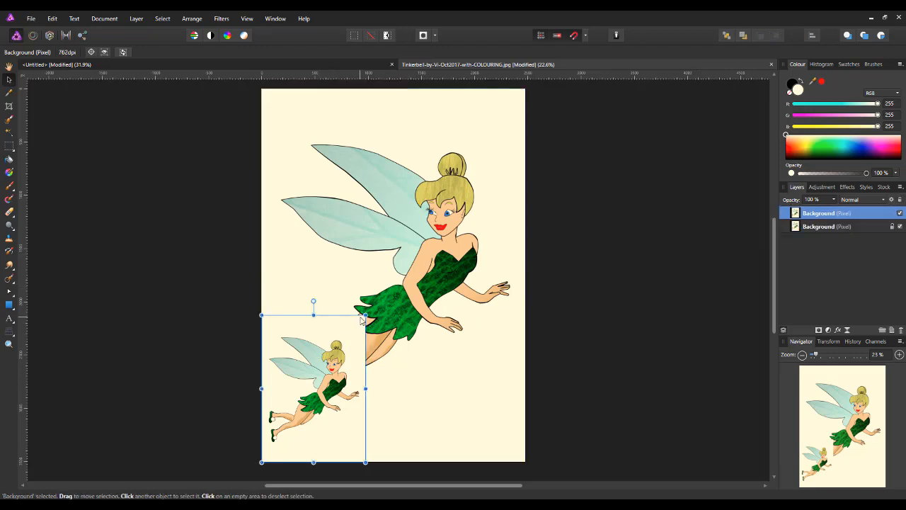
{"action": "left_click_drag", "start_coordinate": [365, 316], "coordinate": [525, 153]}
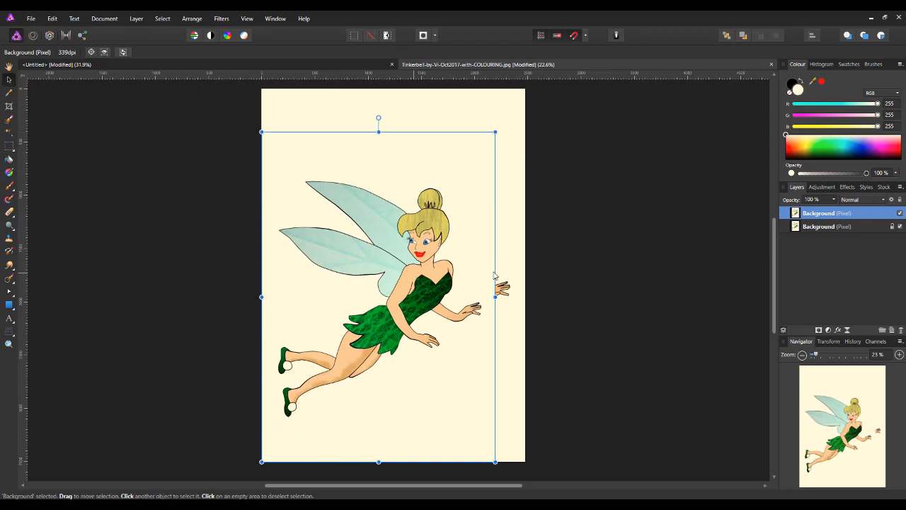
{"action": "left_click", "coordinate": [900, 227]}
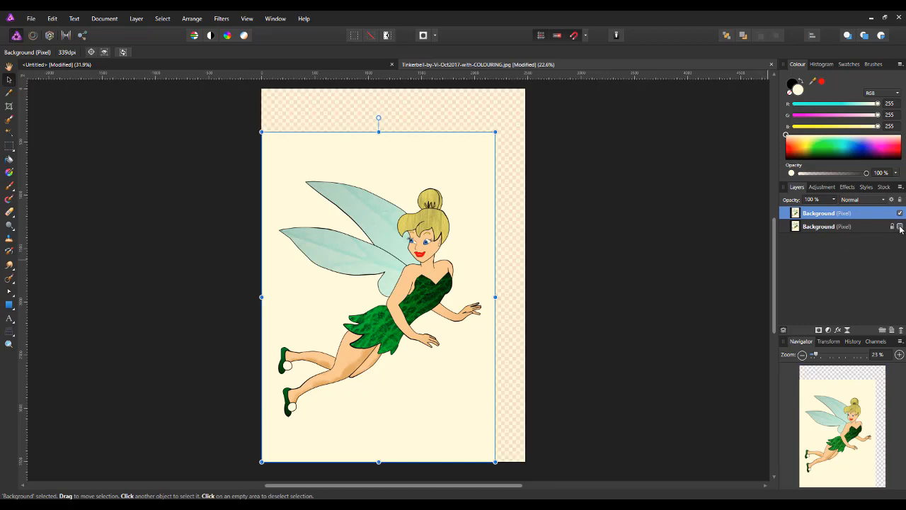
{"action": "left_click", "coordinate": [900, 227]}
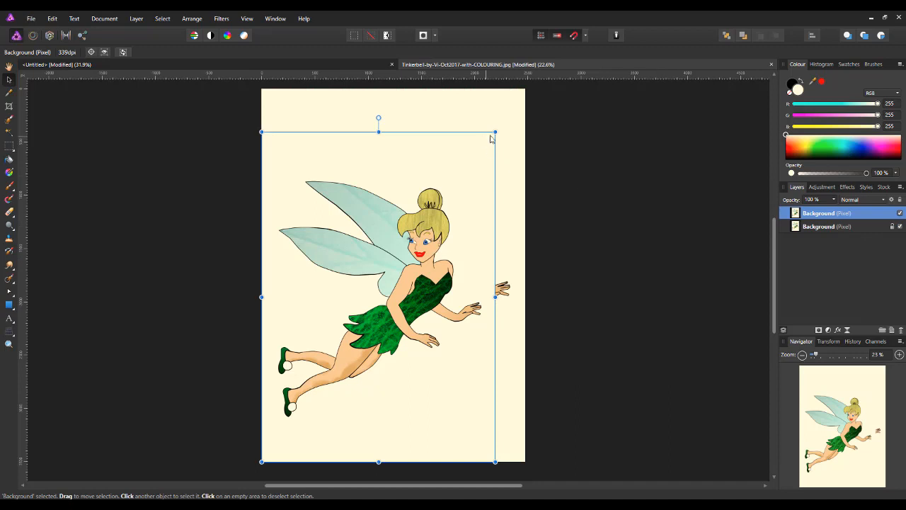
Step: In the untitled blue document, move the locked text's conical rainbow fill so it centres between the two l's and ends at the e
{"action": "left_click", "coordinate": [350, 66]}
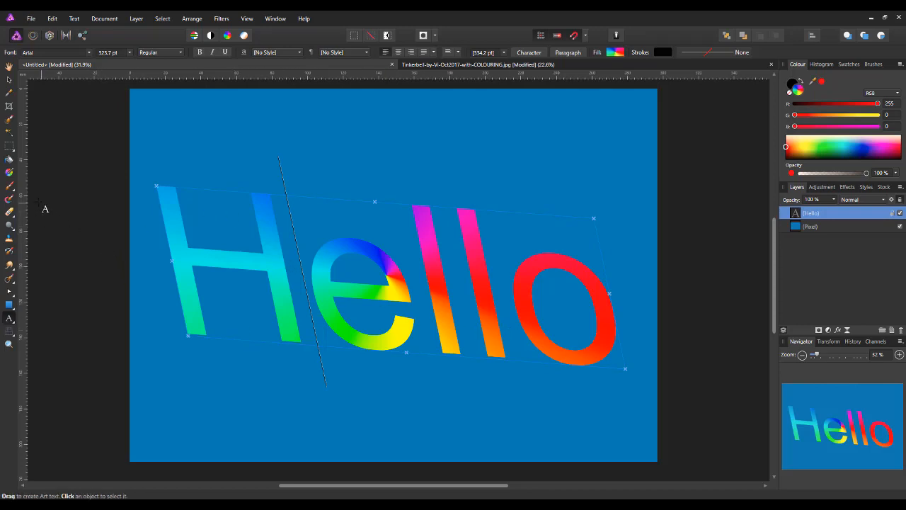
{"action": "left_click", "coordinate": [9, 173]}
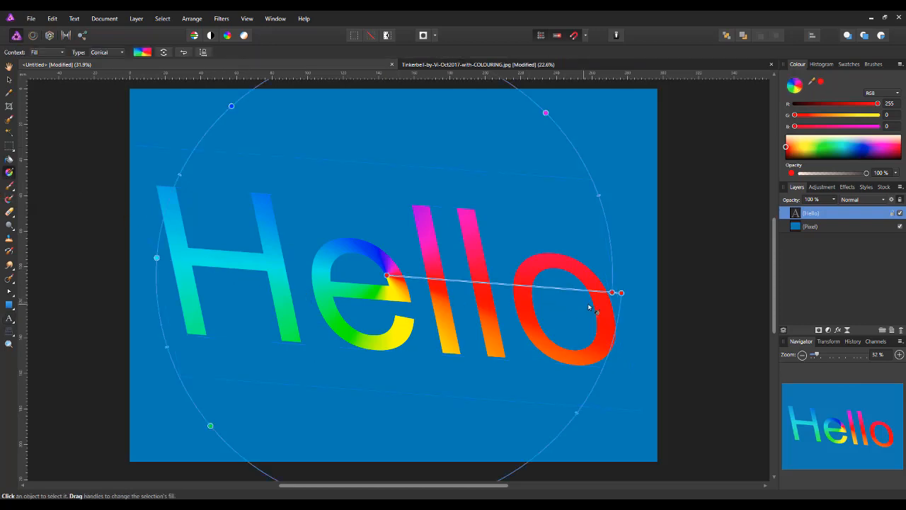
{"action": "left_click_drag", "start_coordinate": [611, 292], "coordinate": [377, 267]}
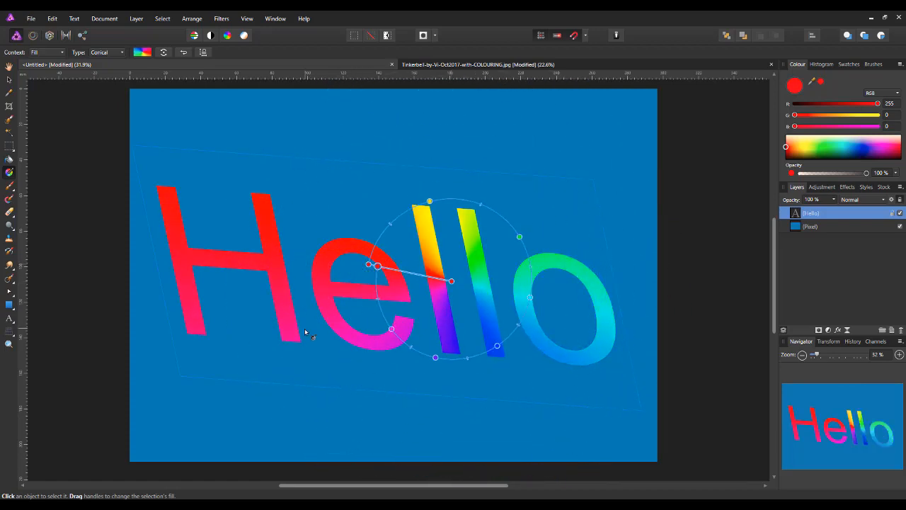